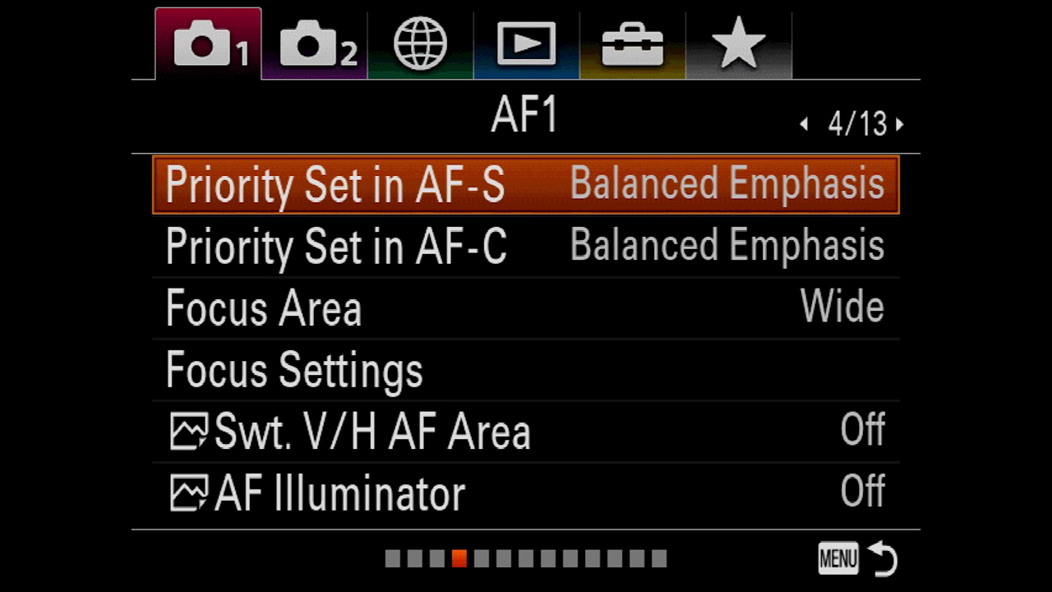
Step: Review the Focus Area modes, including Flexible Spot: M and Expand Flexible Spot, and return to Wide
key(Down)
key(Down)
key(Return)
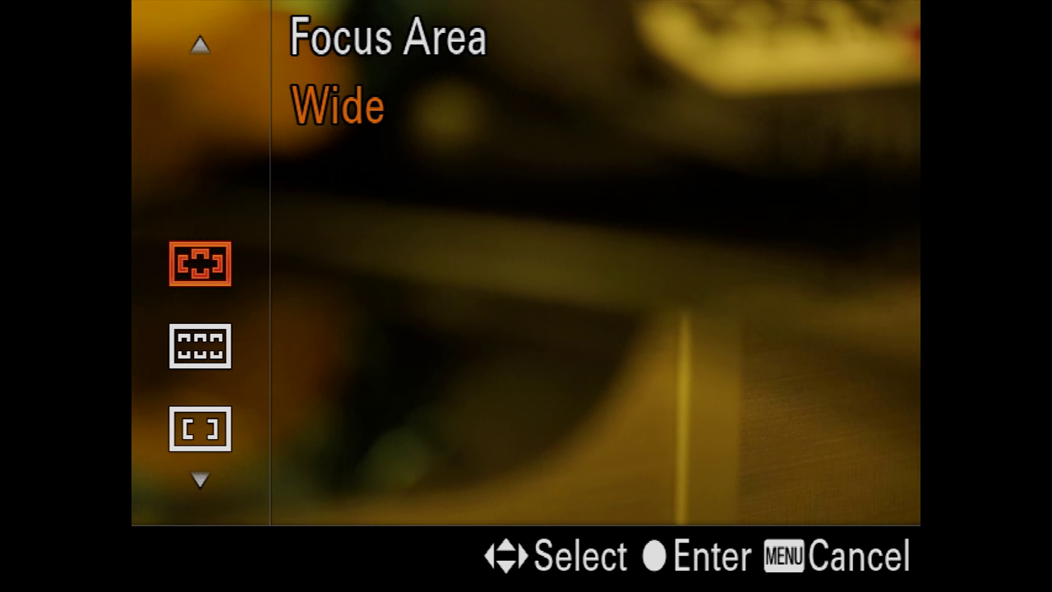
key(Down)
key(Down)
key(Down)
key(Down)
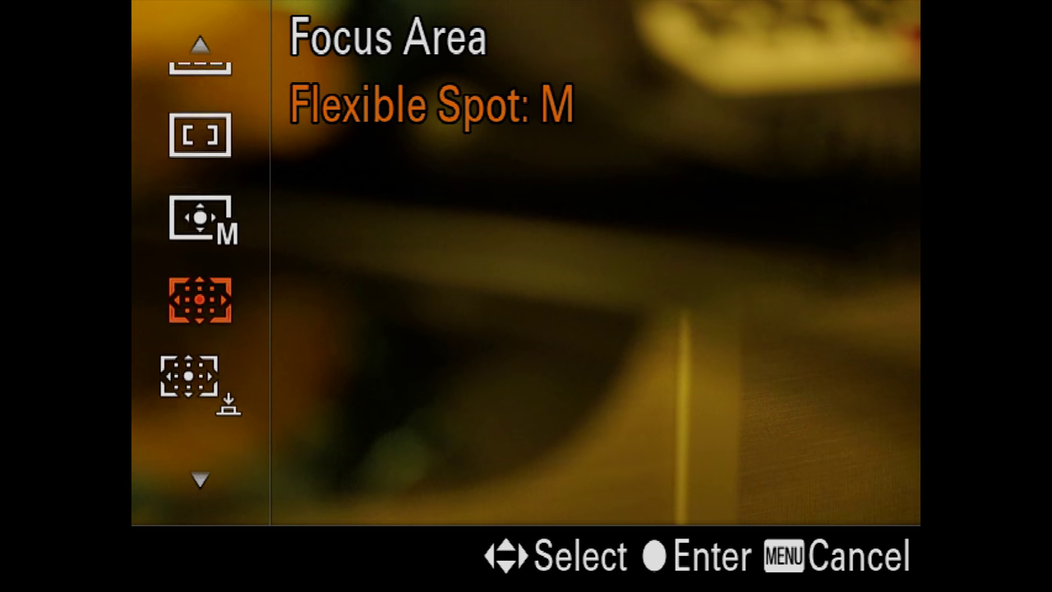
key(Down)
key(Up)
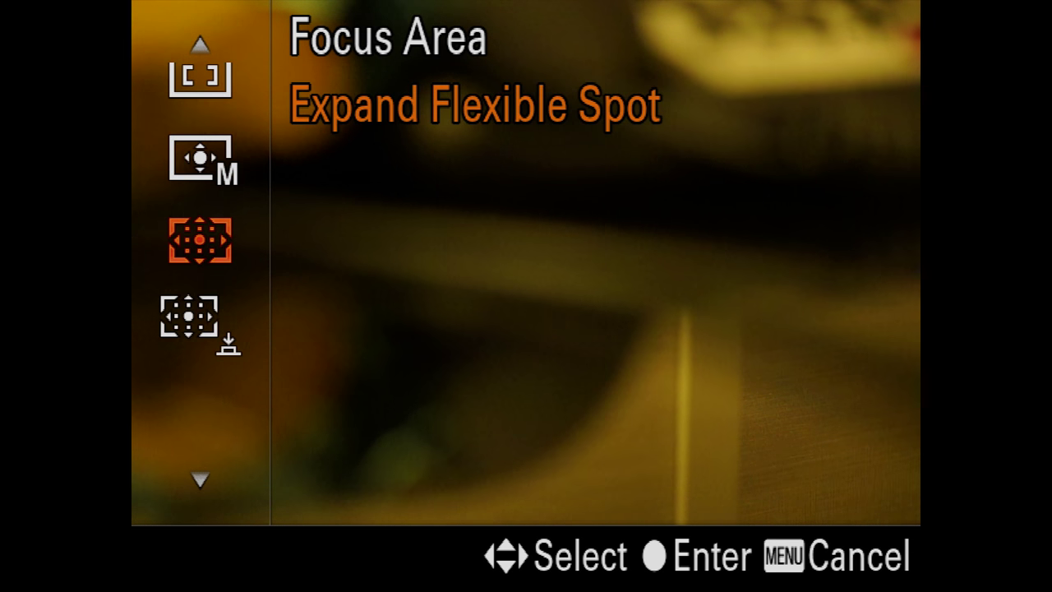
key(Up)
key(Up)
key(Up)
key(Up)
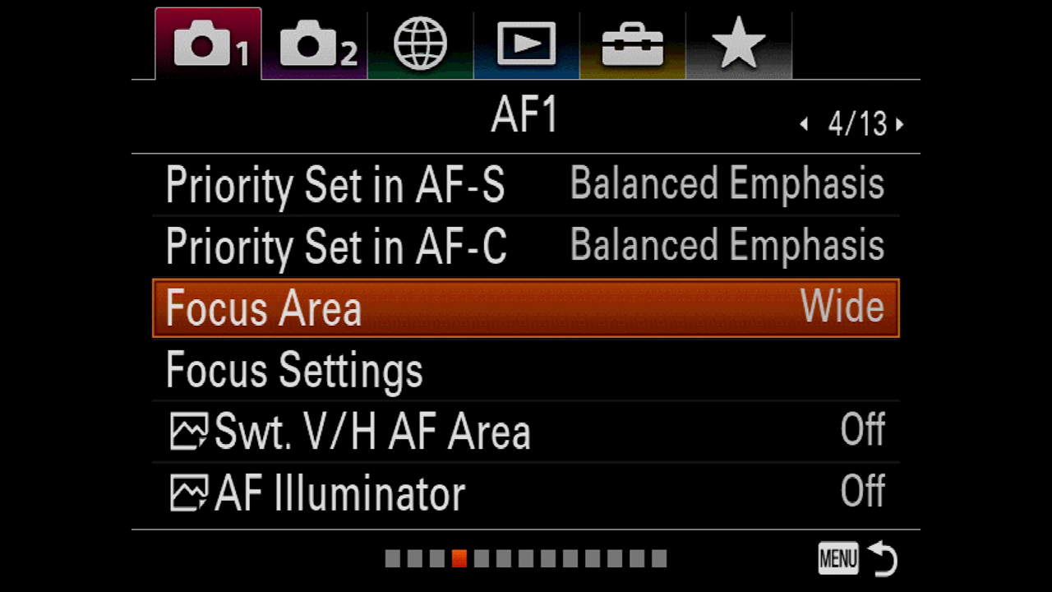
Step: Set AF Track Sens in the AF2 settings to 5(Responsive)
key(Right)
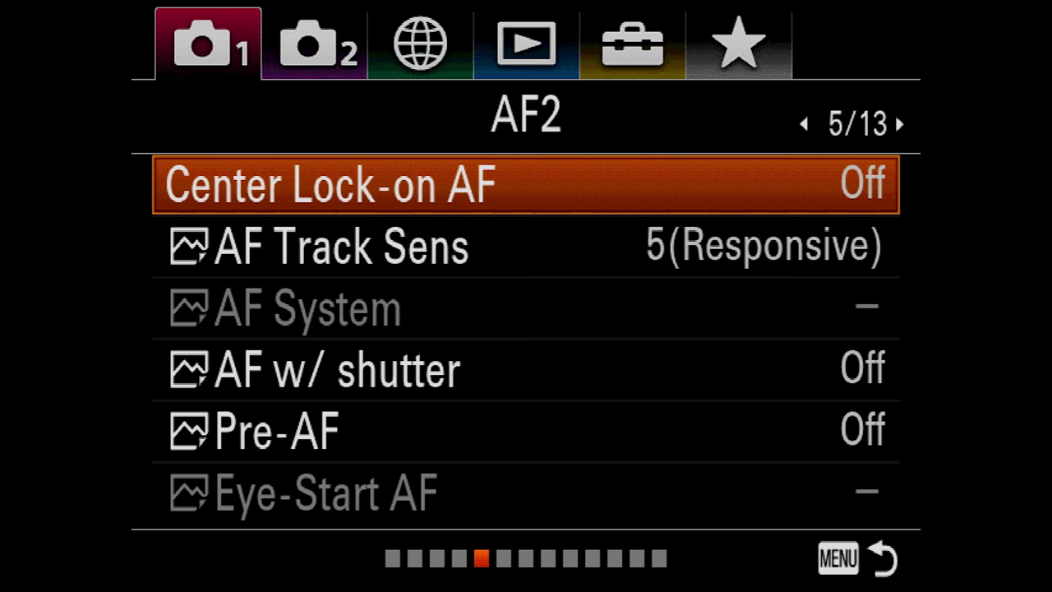
key(Down)
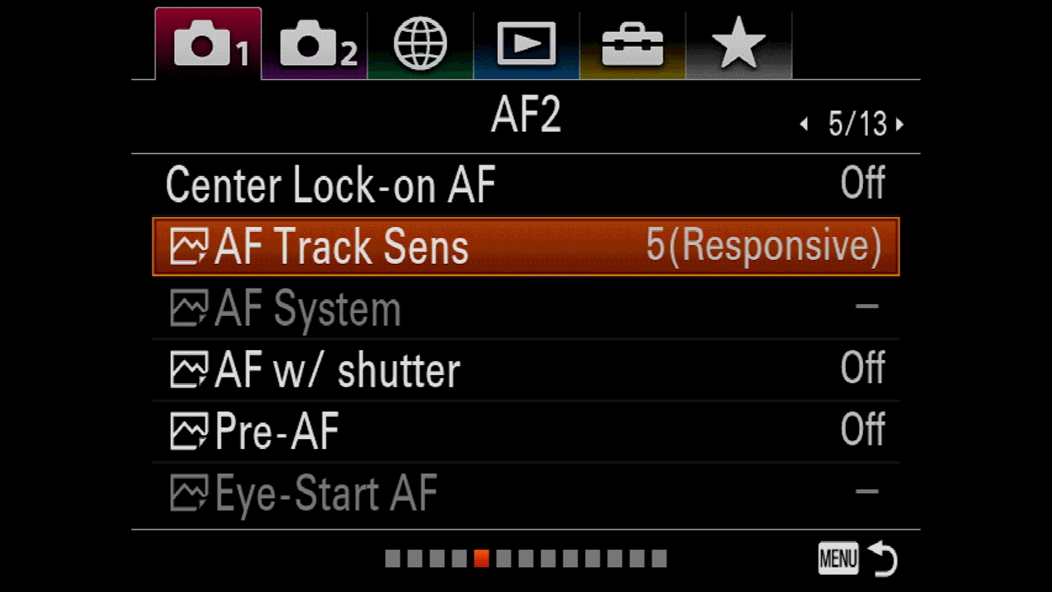
key(Return)
key(Down)
key(Down)
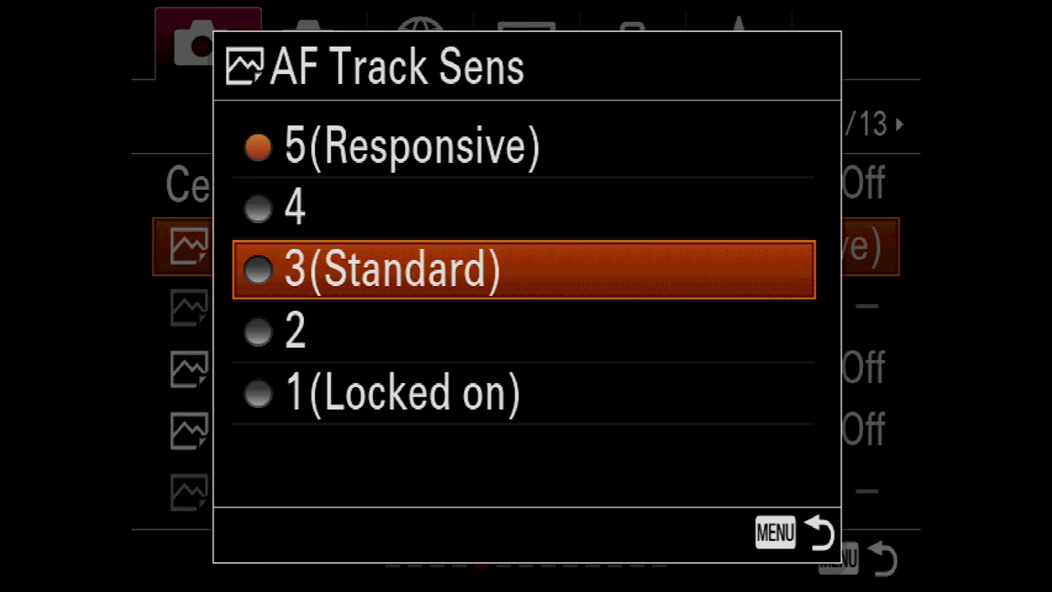
key(Up)
key(Up)
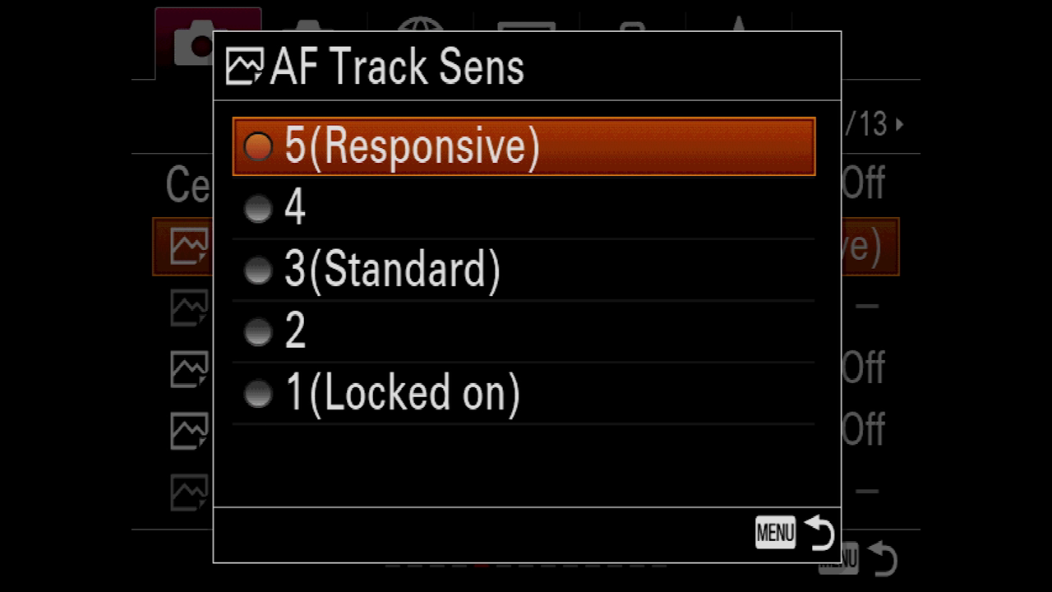
key(Return)
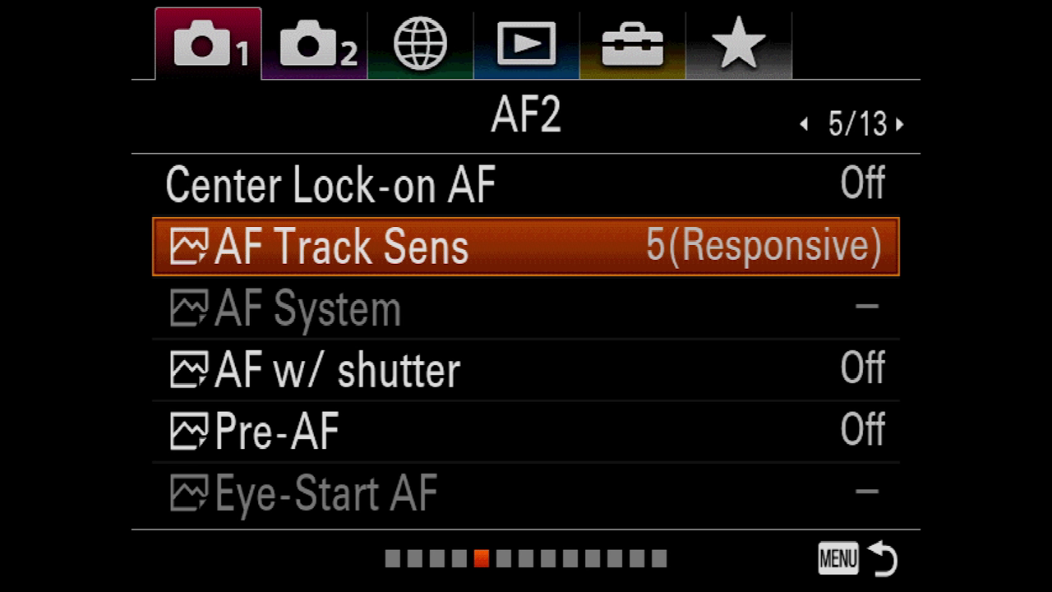
Step: Examine the Face Detection options, including Off and On (Regist. Faces), in the Face Detection/Shoot Assist settings
key(Right)
key(Right)
key(Right)
key(Right)
key(Right)
key(Right)
key(Right)
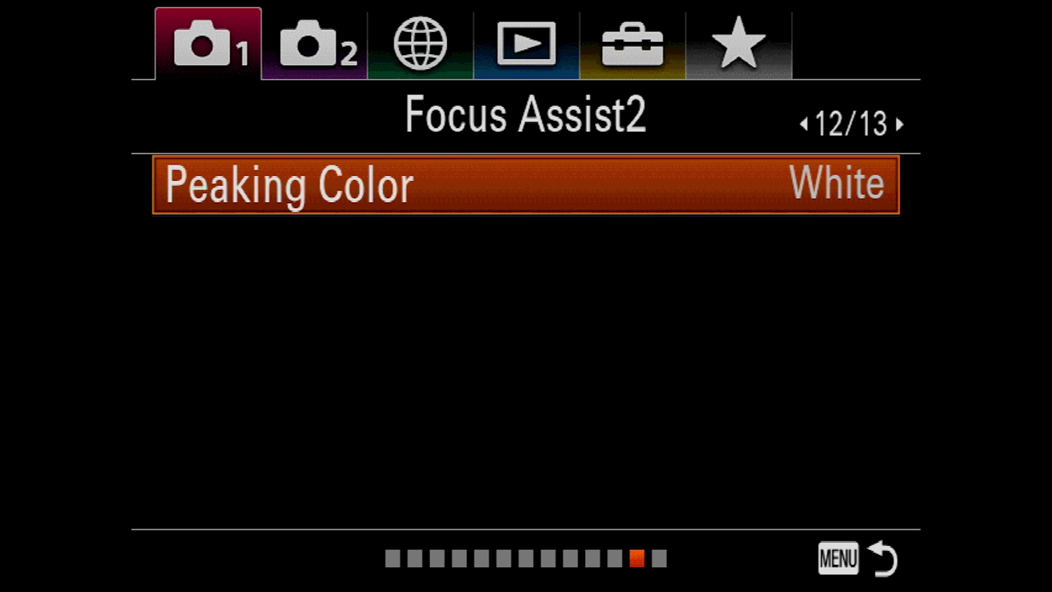
key(Right)
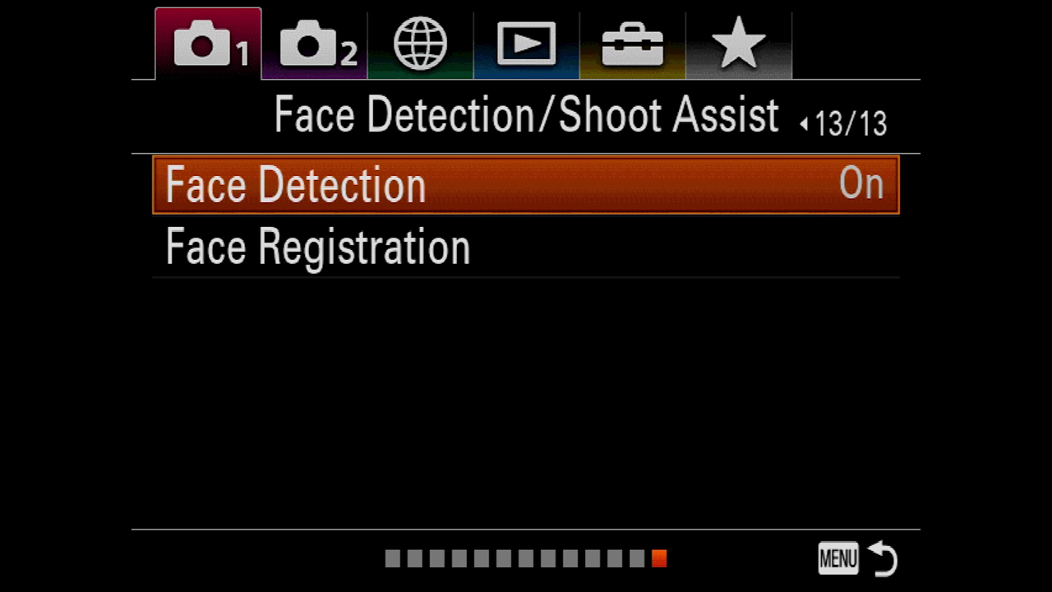
key(Return)
key(Up)
key(Up)
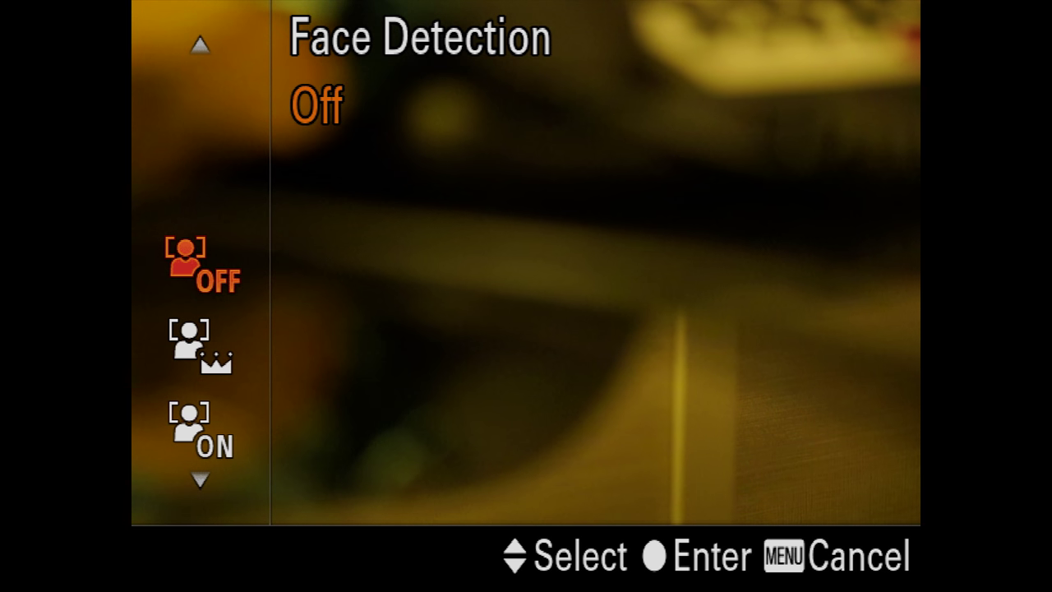
key(Up)
key(Up)
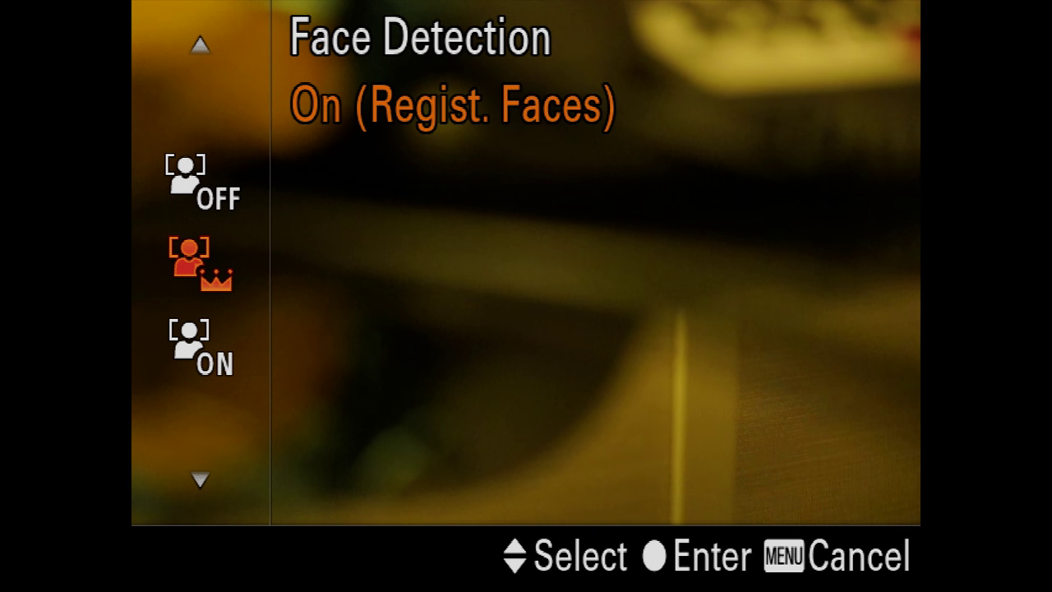
key(Down)
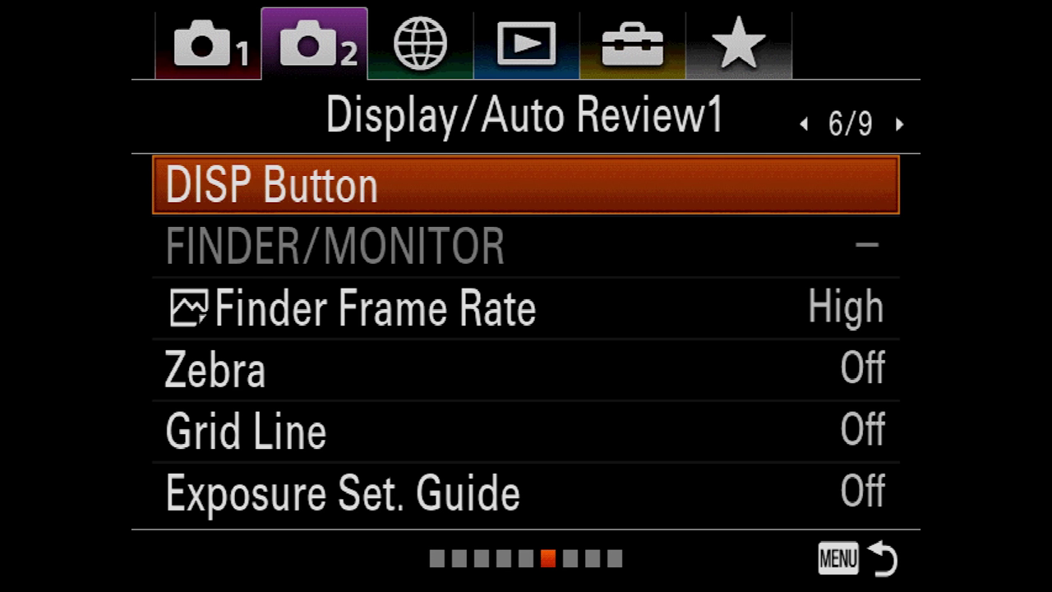
Step: Compare the Standard and High options for Finder Frame Rate in the Display/Auto Review1 settings
key(Down)
key(Down)
key(Return)
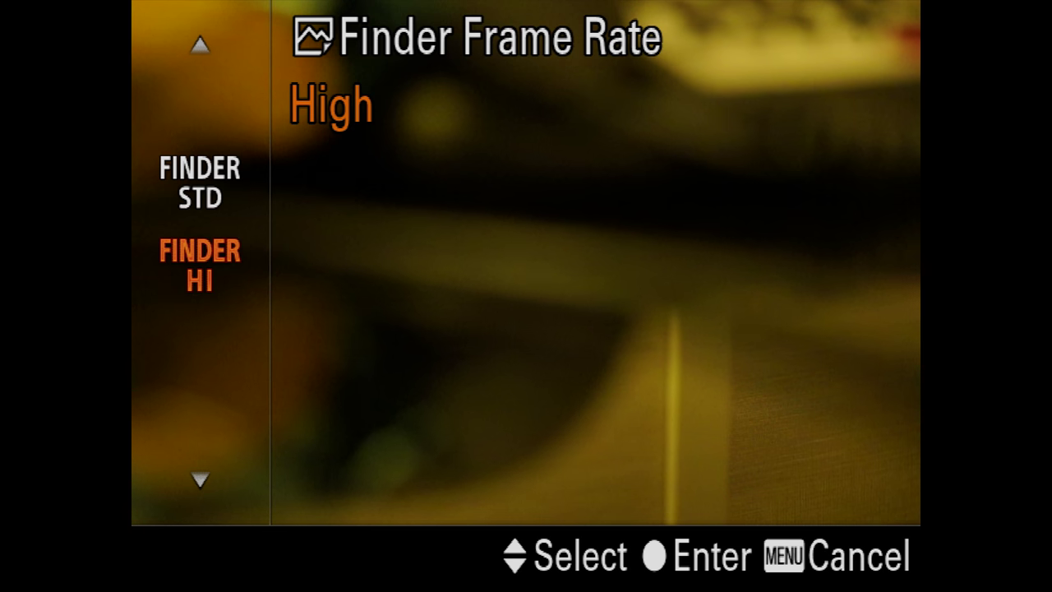
key(Up)
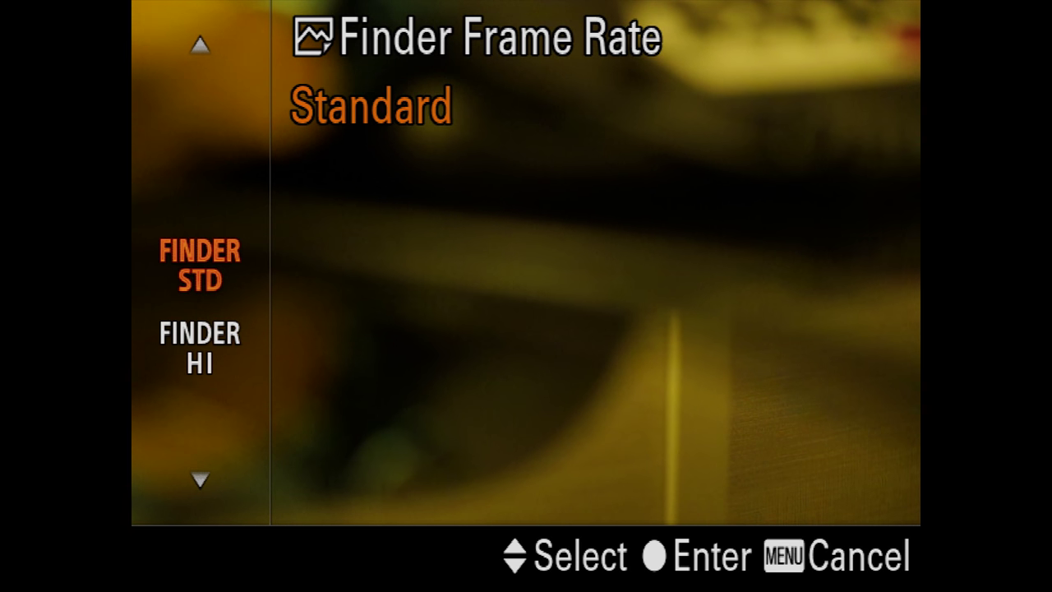
key(Down)
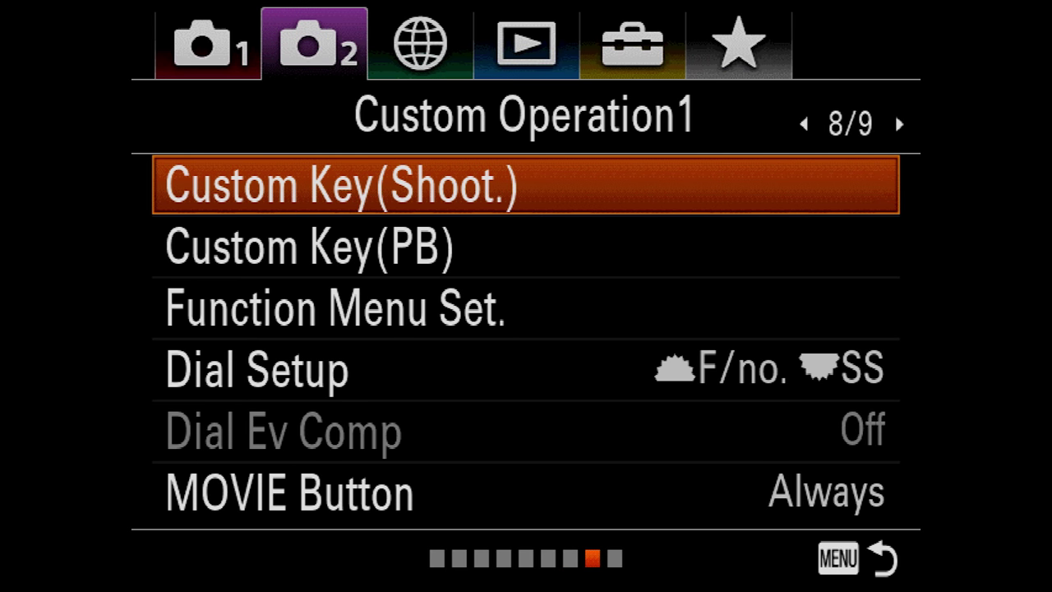
Step: Examine the AEL Button, AF-ON Button and Focus Hold Button assignments on the third page of Custom Key(Shoot.)
key(Return)
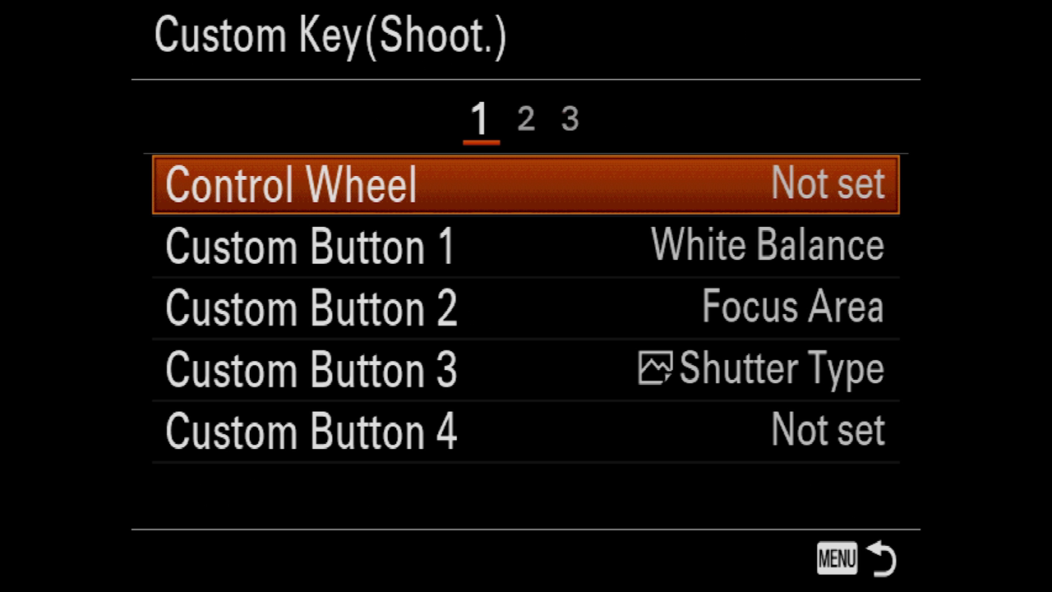
key(Right)
key(Right)
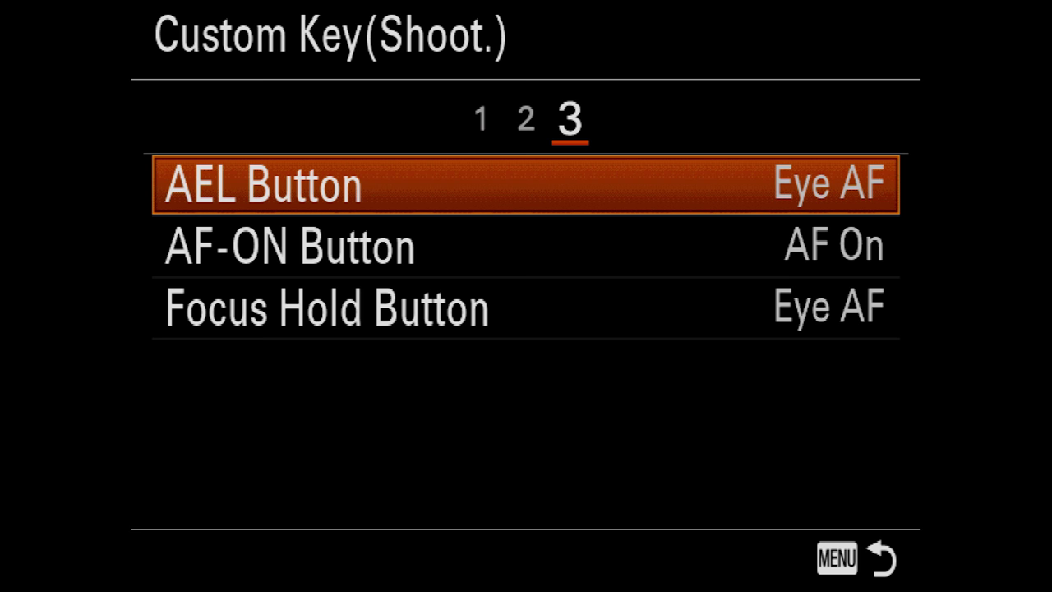
key(Down)
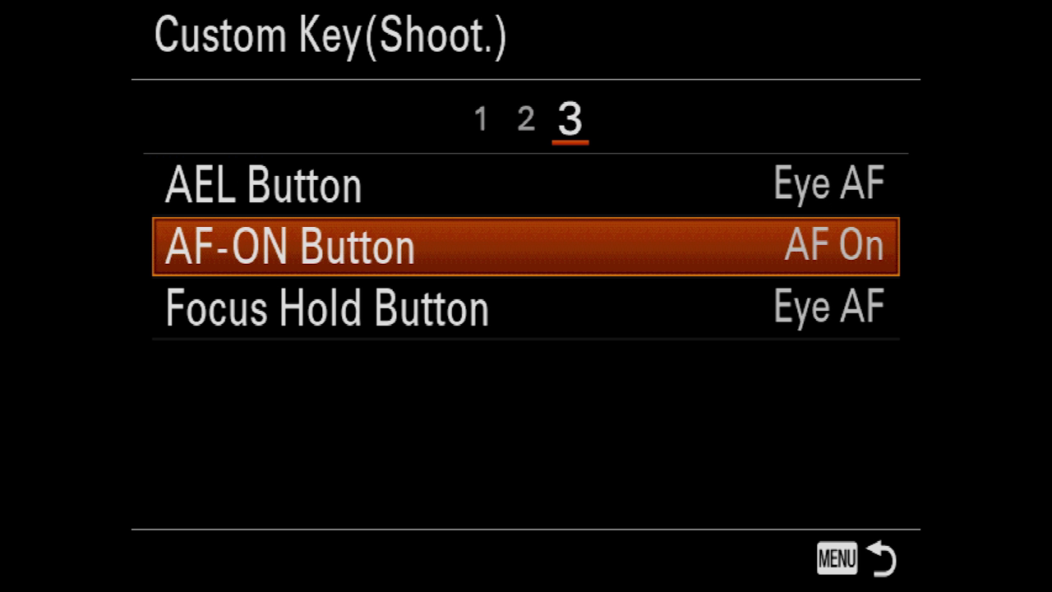
key(Down)
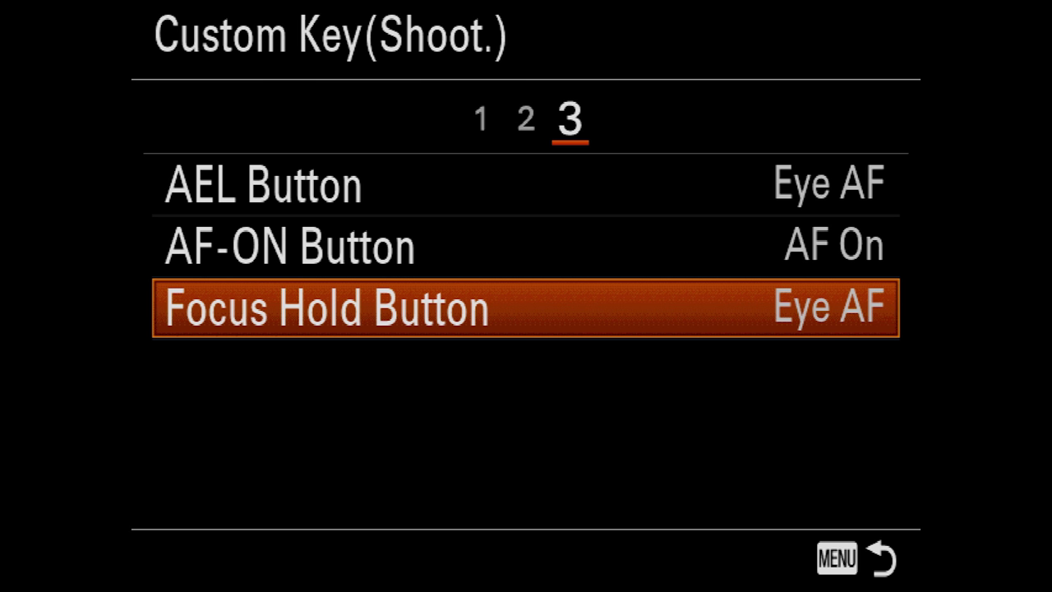
key(Up)
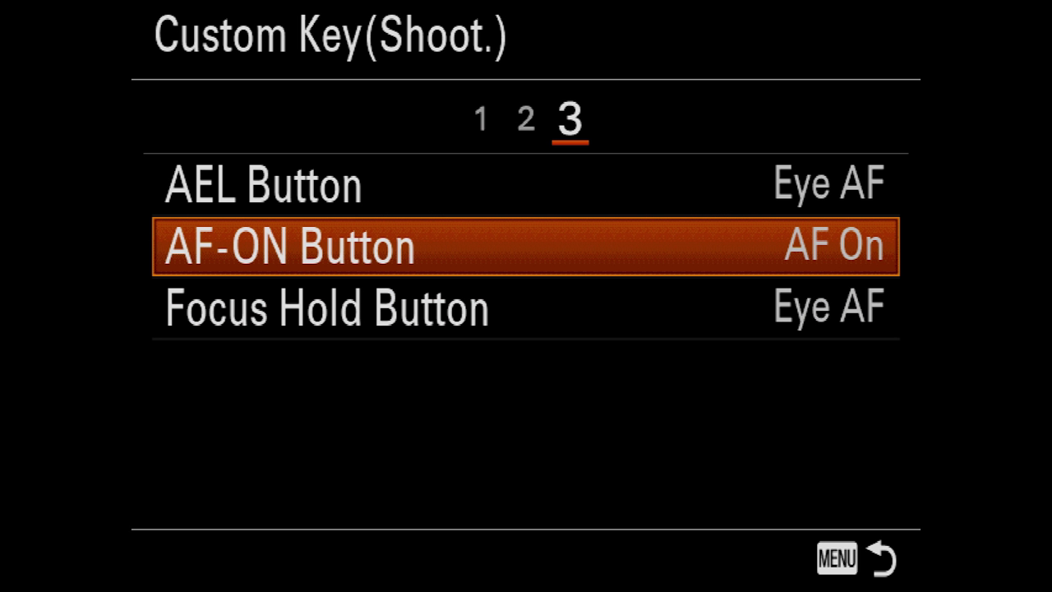
key(Up)
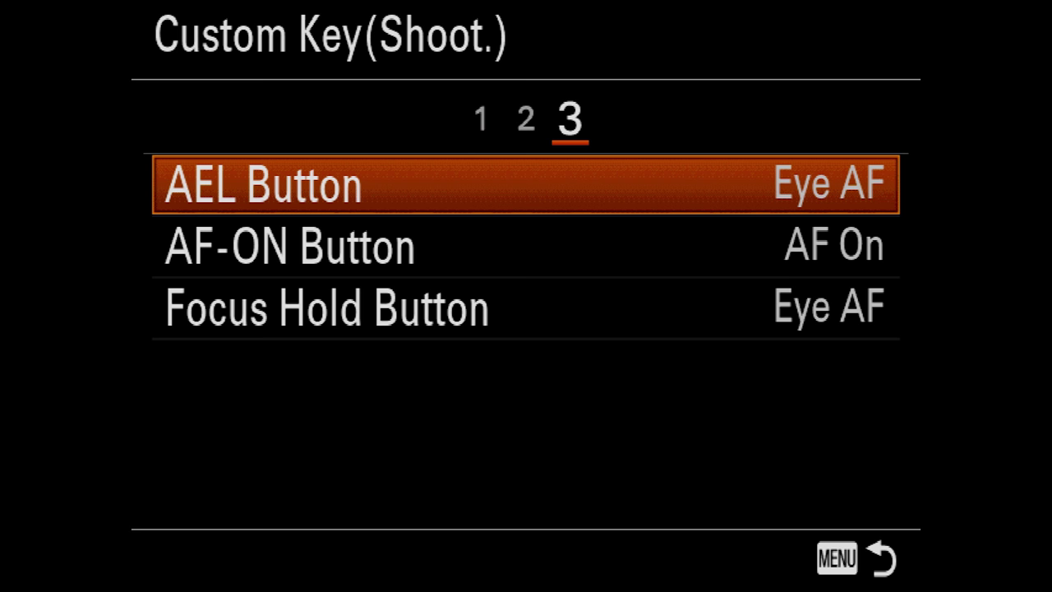
key(Down)
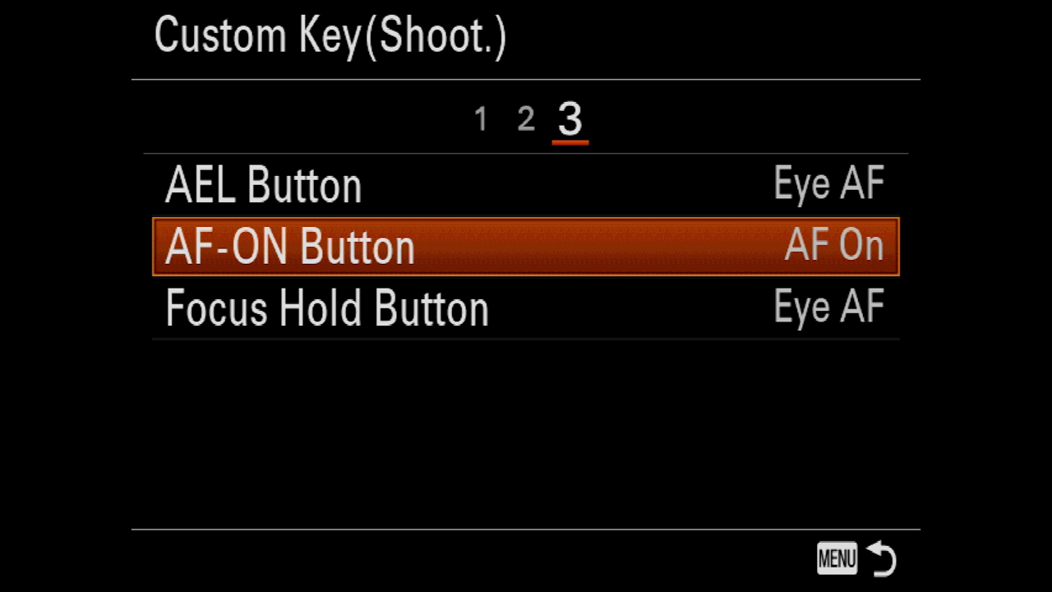
key(Escape)
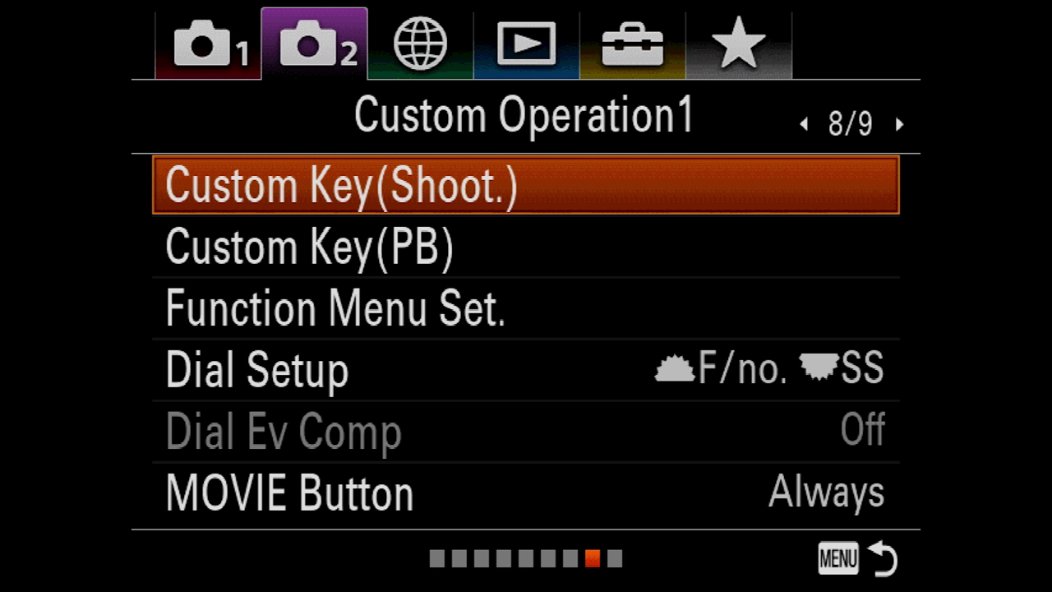
Step: Set Shoot. Timing Disp. in the Display/Auto Review2 settings to On: Type2
key(Right)
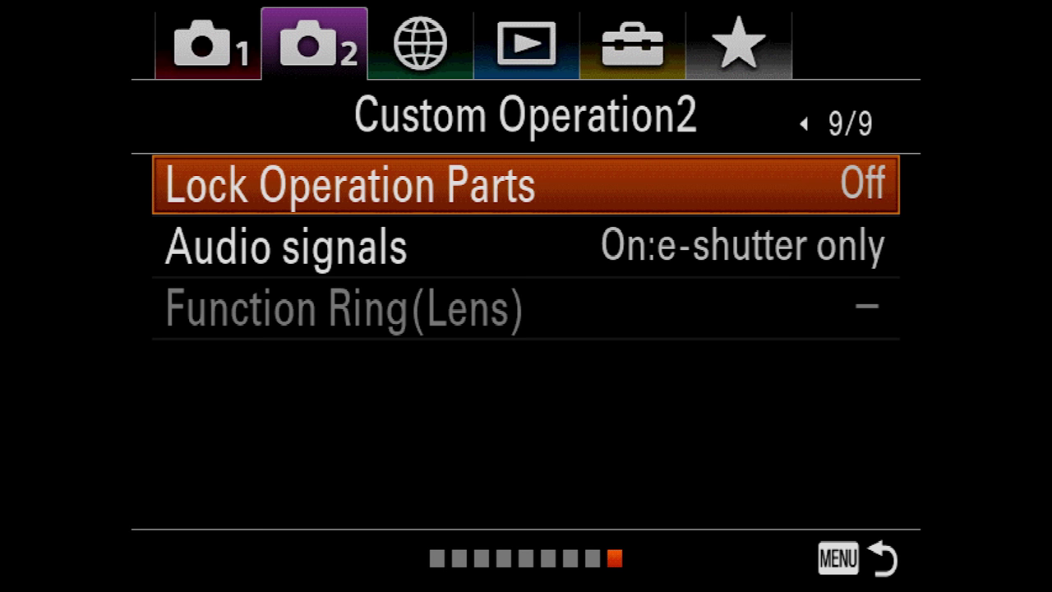
key(Down)
key(Down)
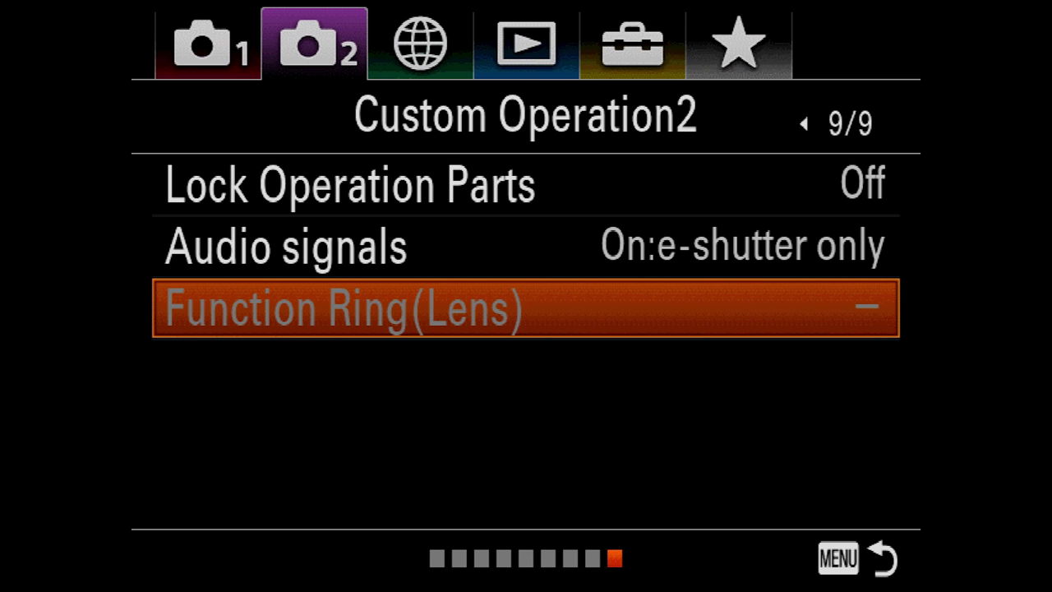
key(Left)
key(Left)
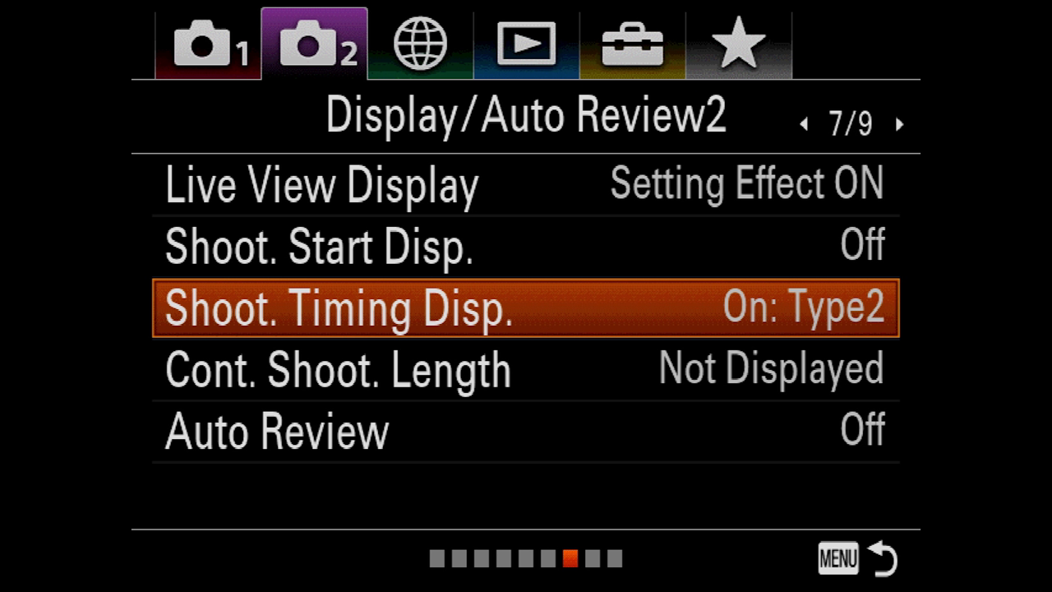
key(Return)
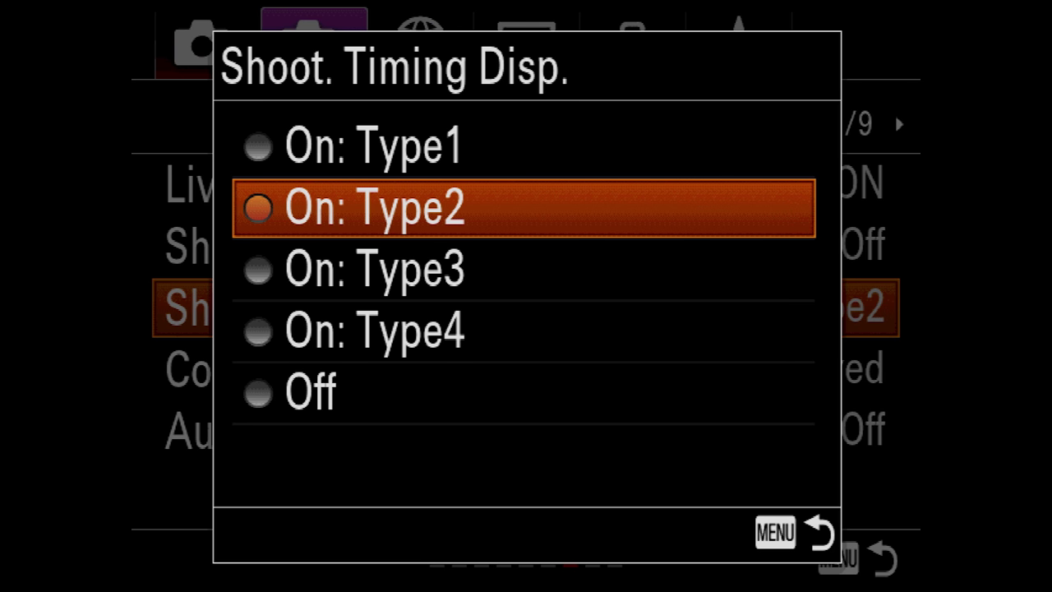
key(Return)
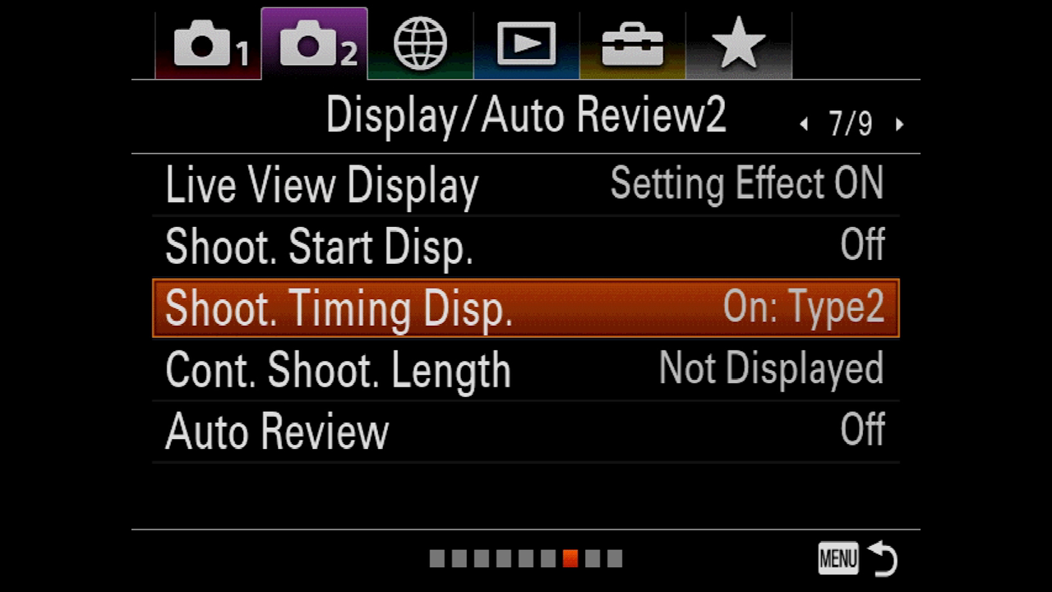
key(Escape)
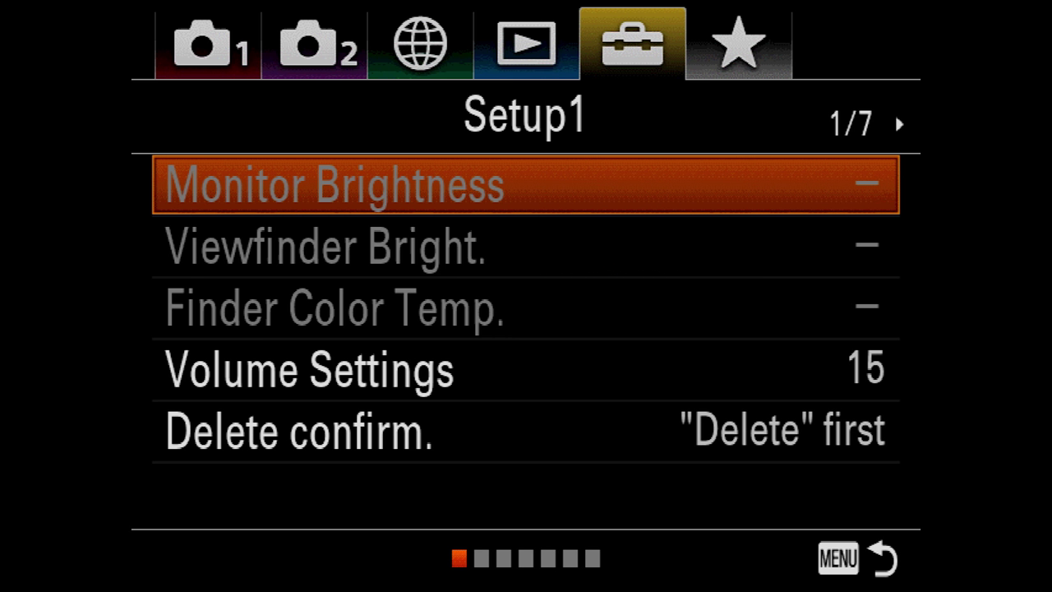
Step: Set Delete confirm. in the Setup1 settings to "Delete" first
key(Down)
key(Down)
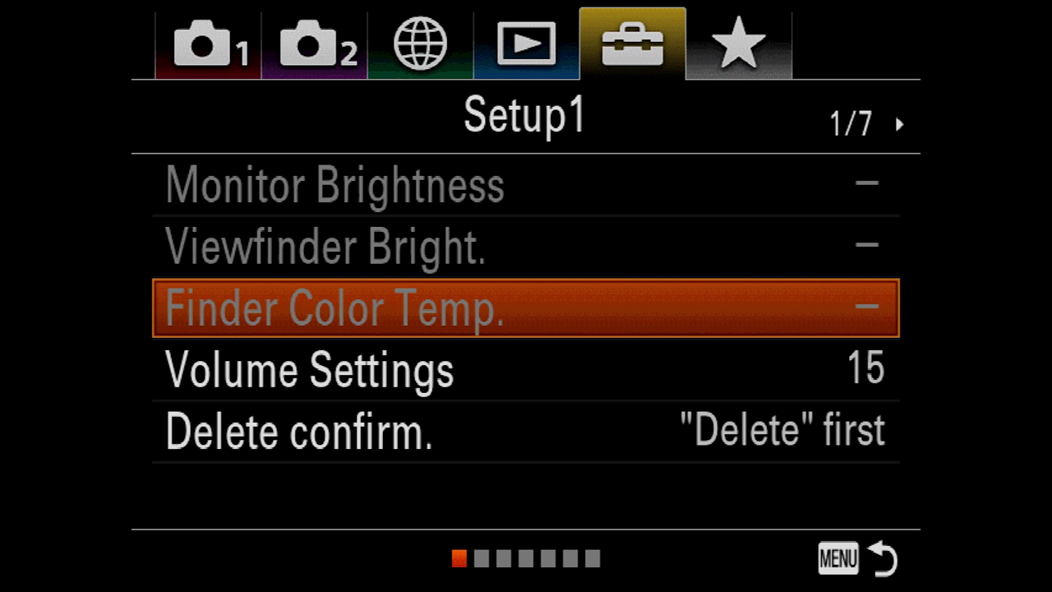
key(Down)
key(Down)
key(Return)
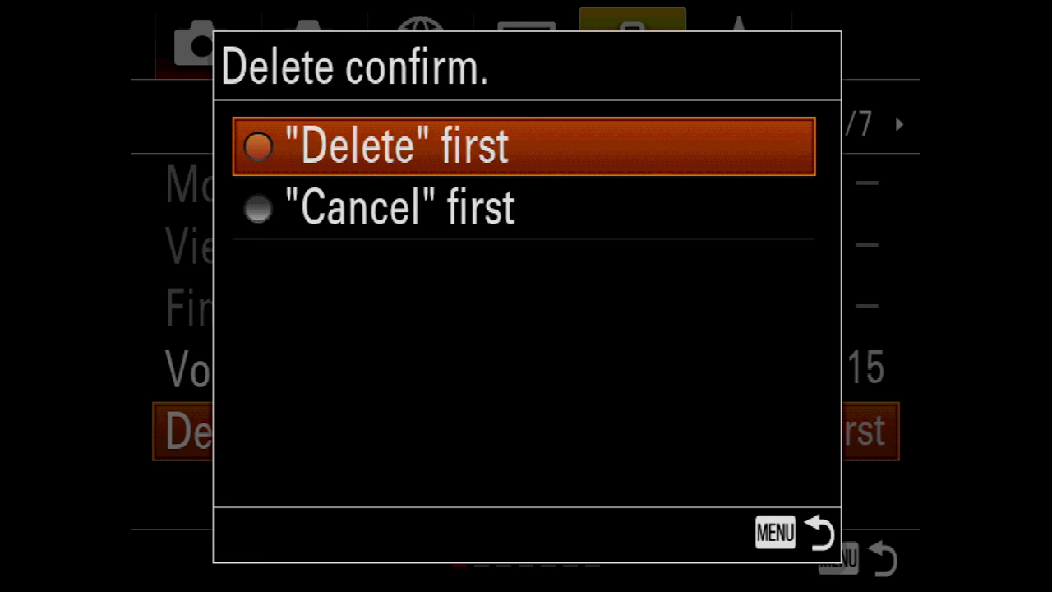
key(Down)
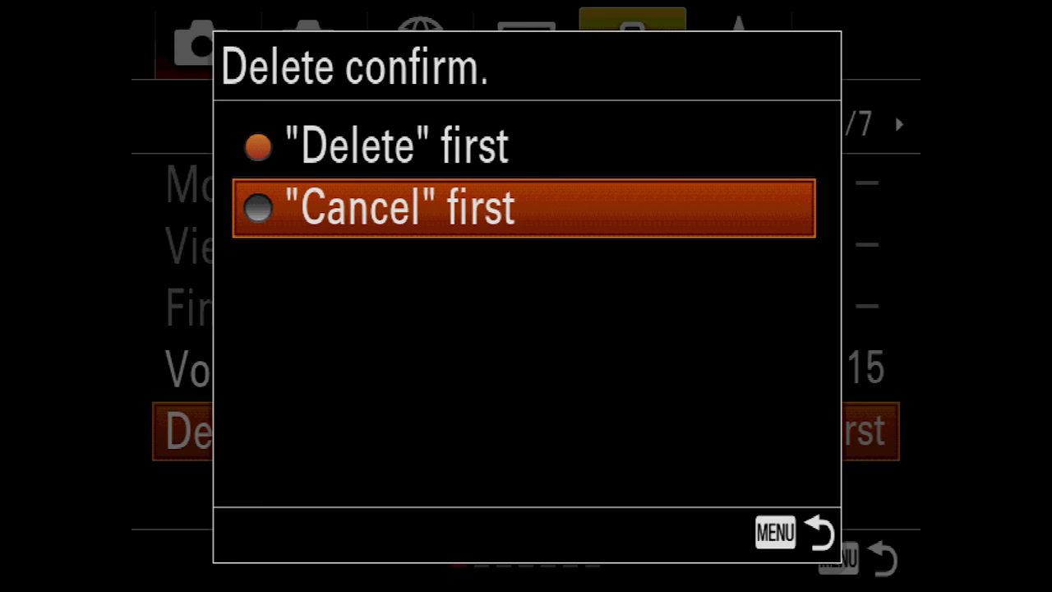
key(Up)
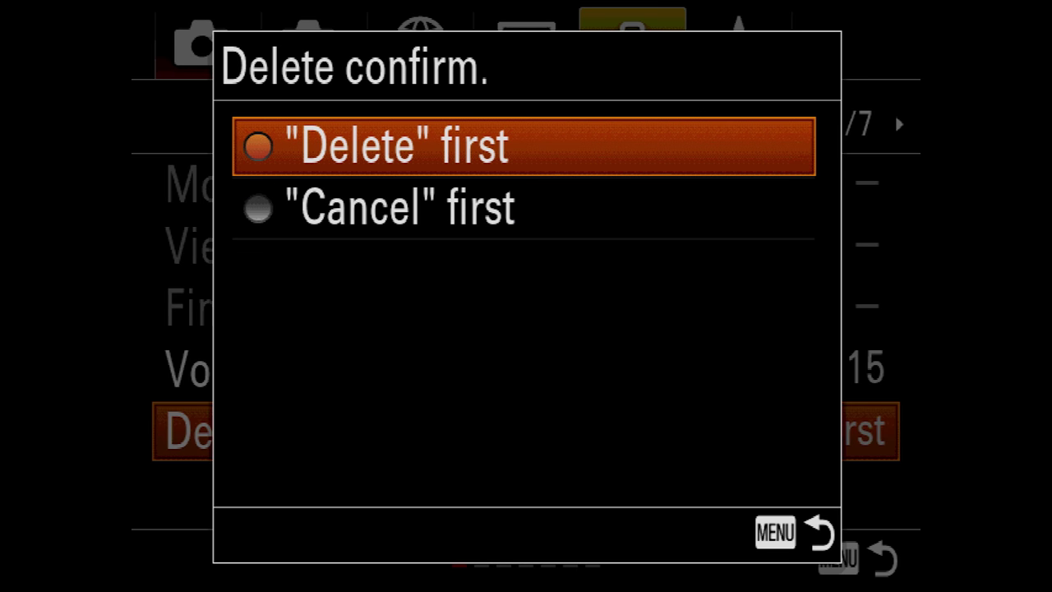
key(Return)
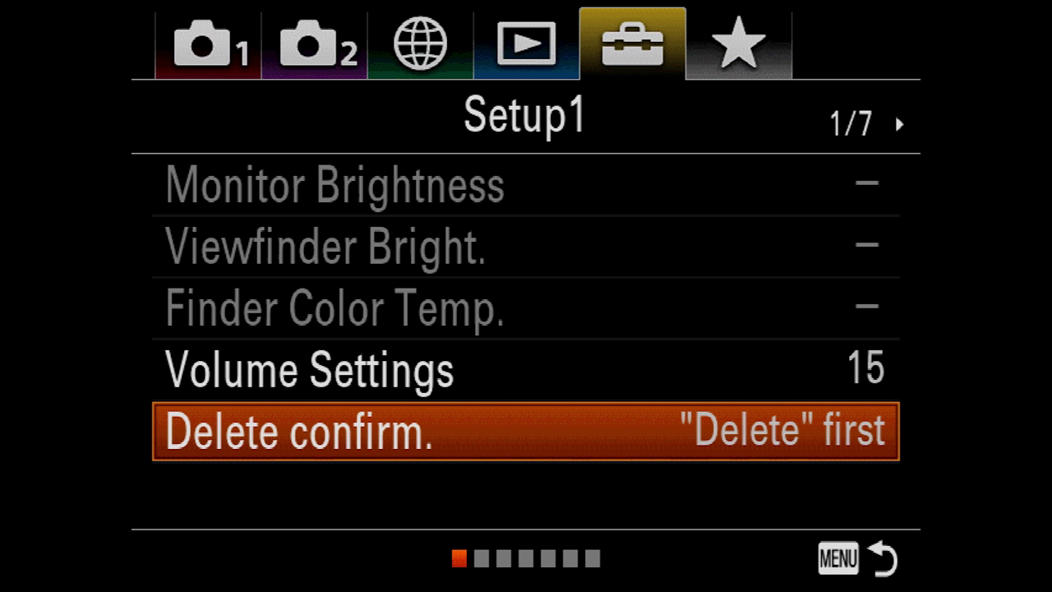